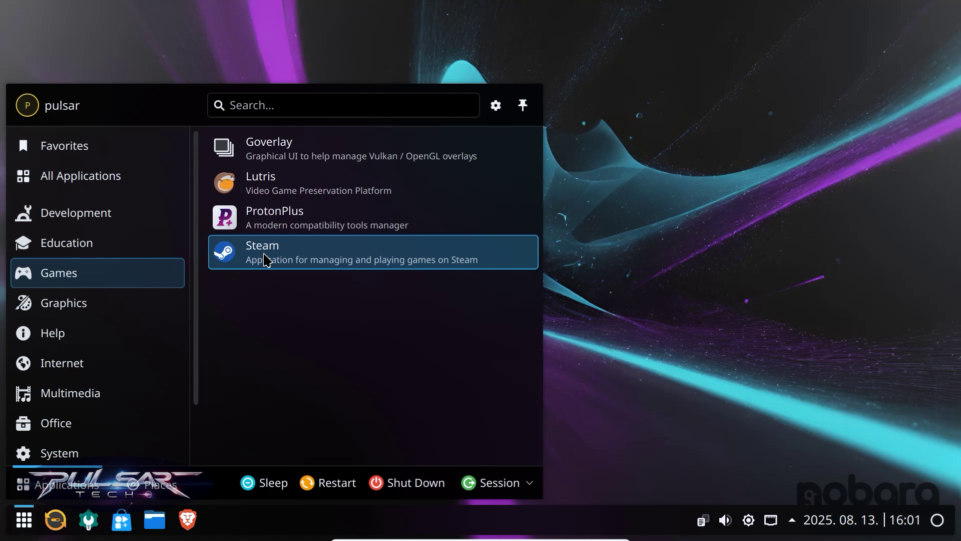
- Launch Steam from the launcher's Games category
click(264, 259)
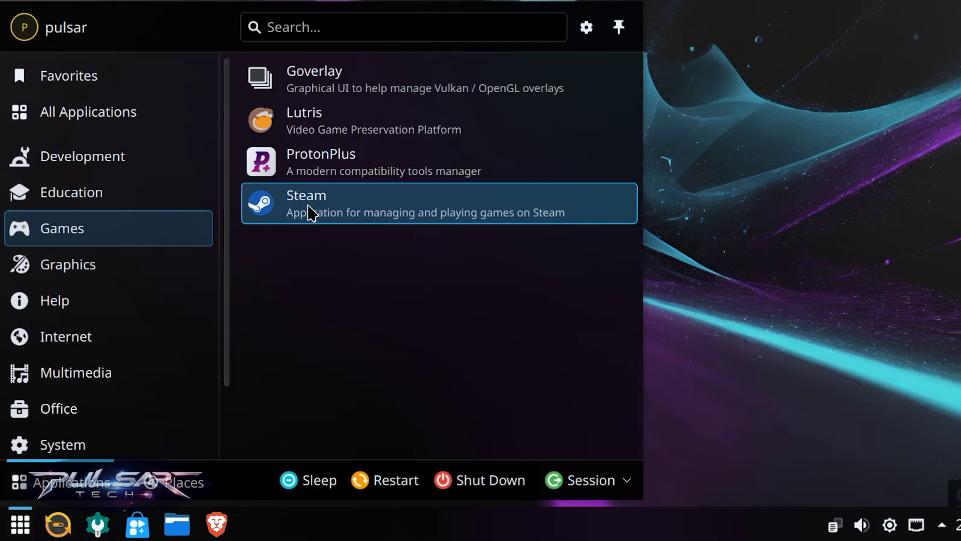
- Relaunch Steam from Games and bring the Plasma launcher back with Meta
click(309, 212)
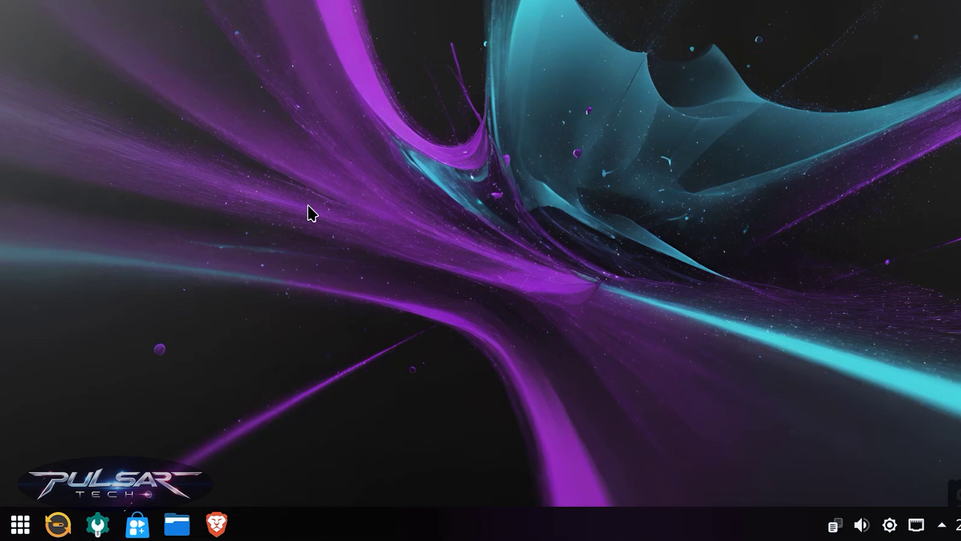
key(super)
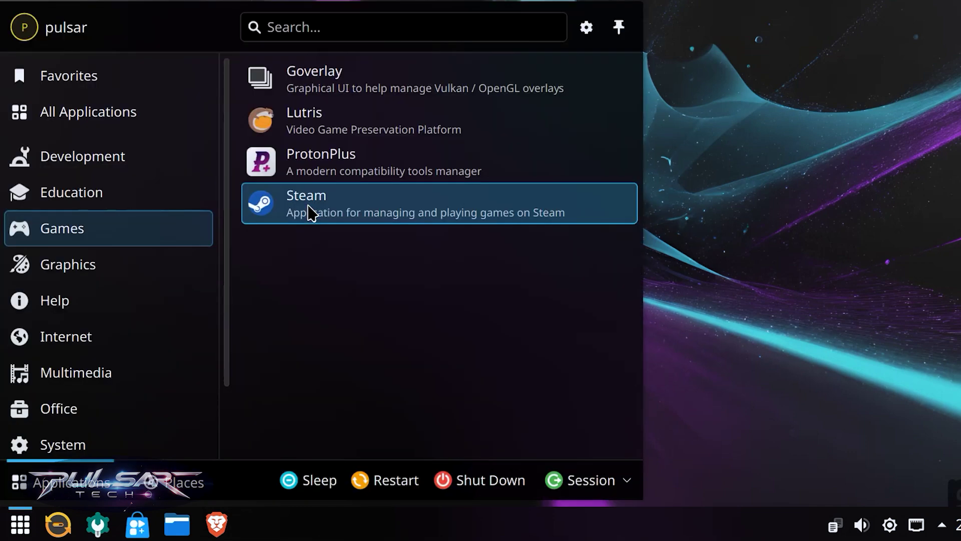
- Launch Steam from Games twice until it opens fully to the Store page
click(310, 213)
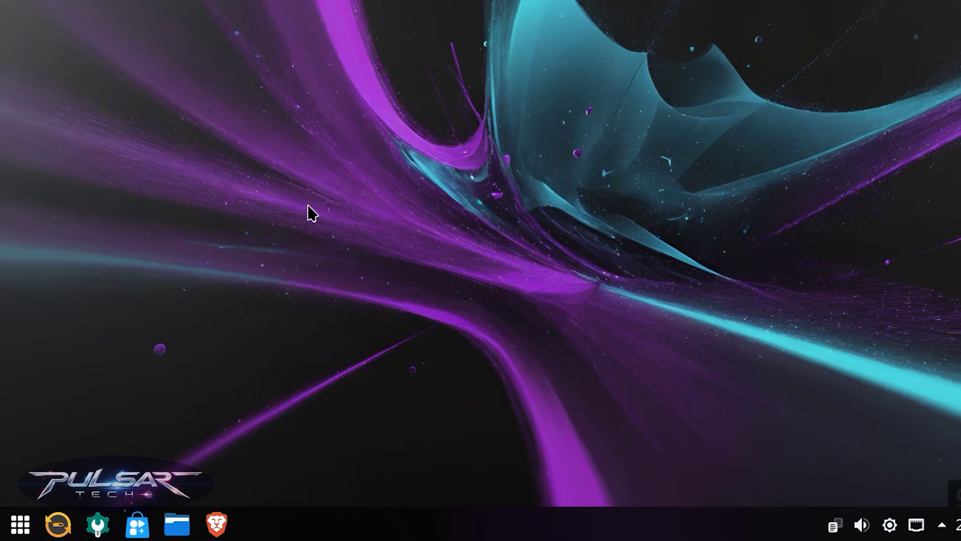
key(super)
click(310, 213)
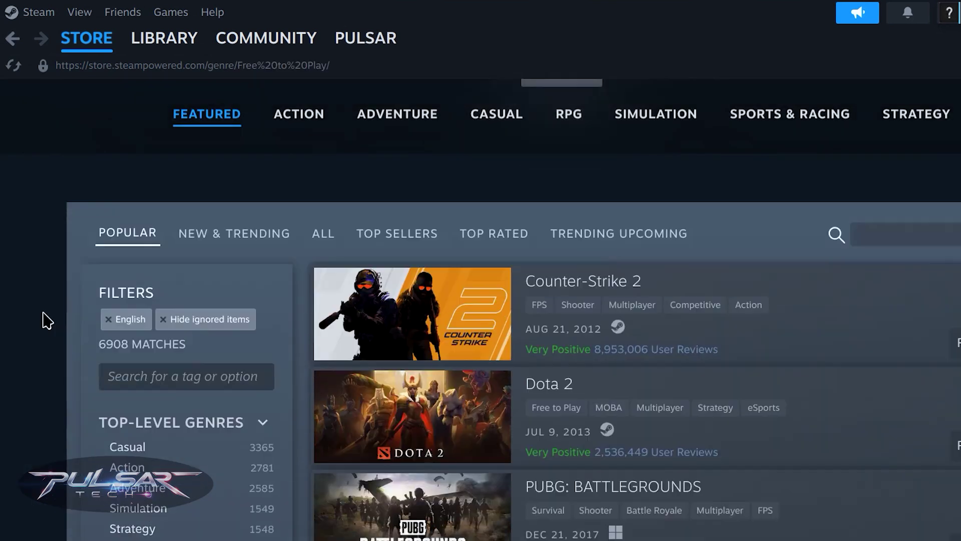
scroll(43, 320, down, 1)
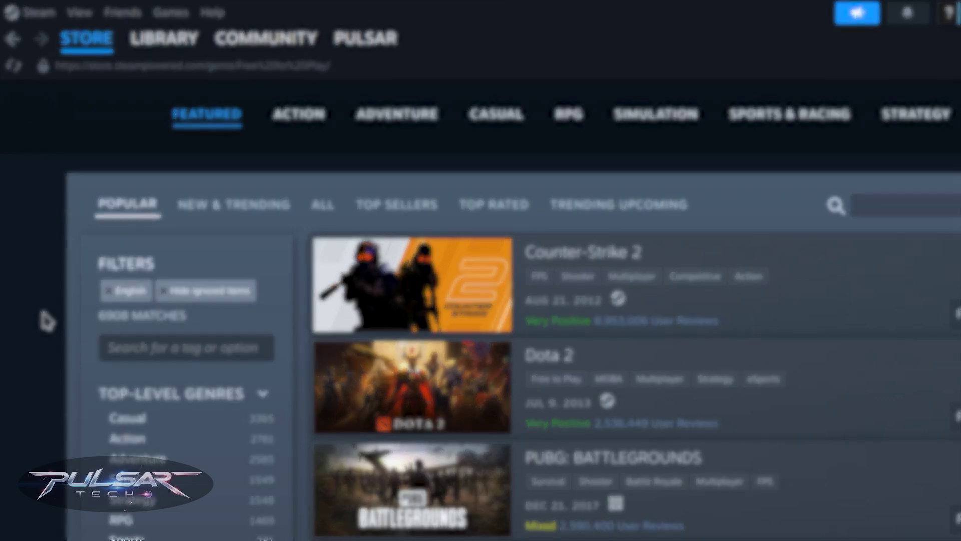
scroll(43, 320, down, 3)
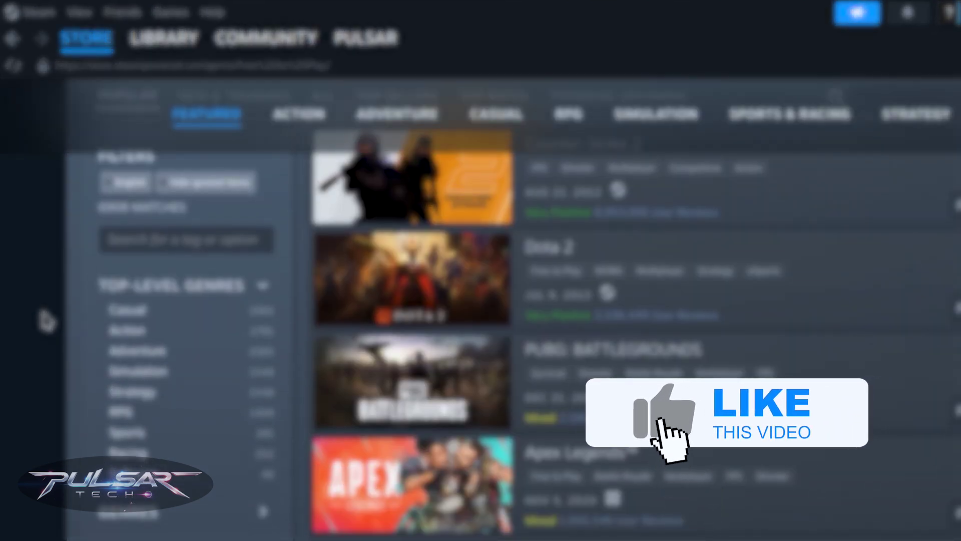
scroll(43, 320, down, 3)
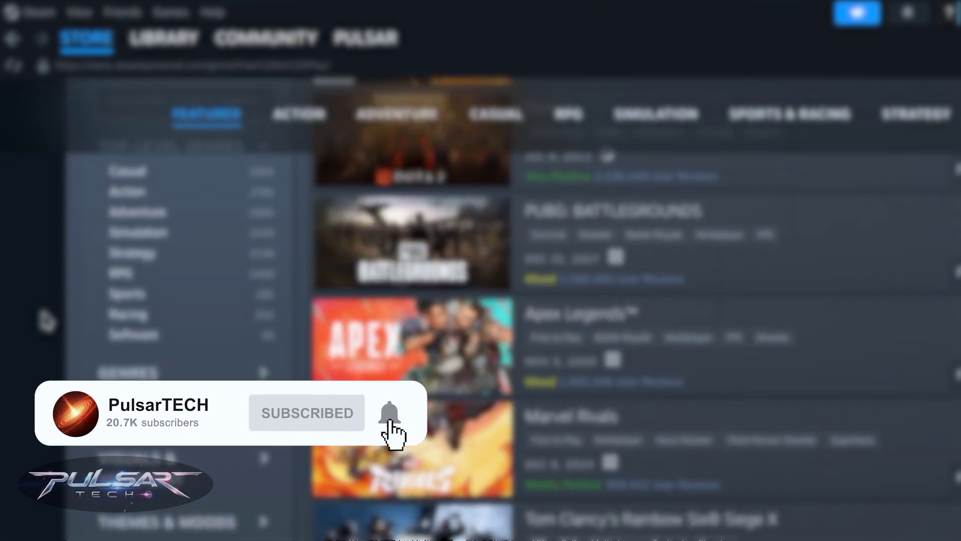
scroll(43, 320, down, 3)
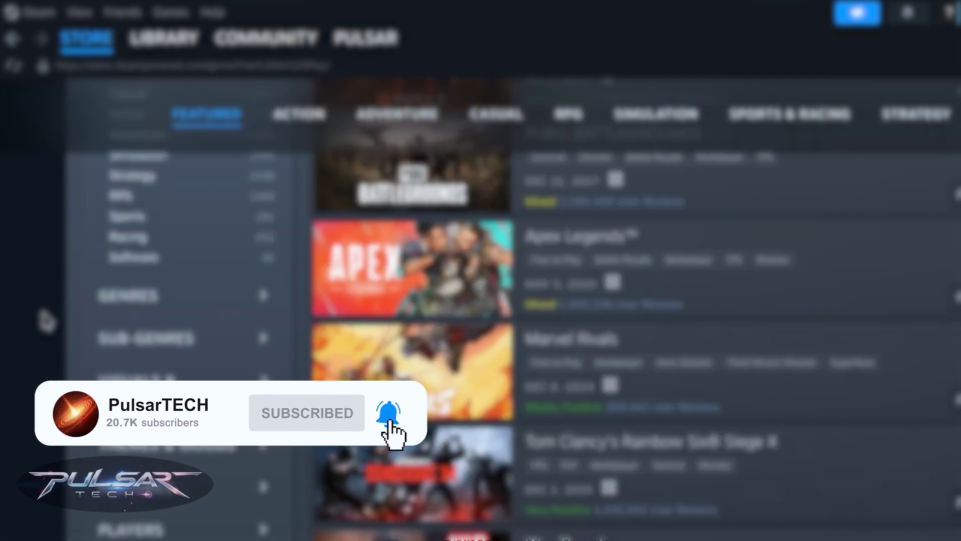
scroll(43, 320, down, 5)
scroll(43, 320, down, 5)
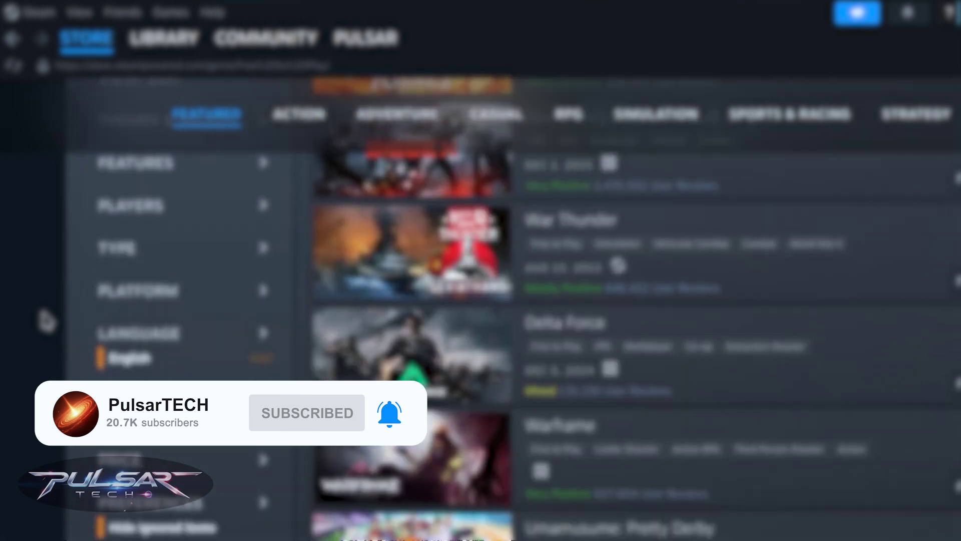
scroll(43, 320, down, 2)
scroll(43, 321, down, 2)
scroll(43, 320, down, 3)
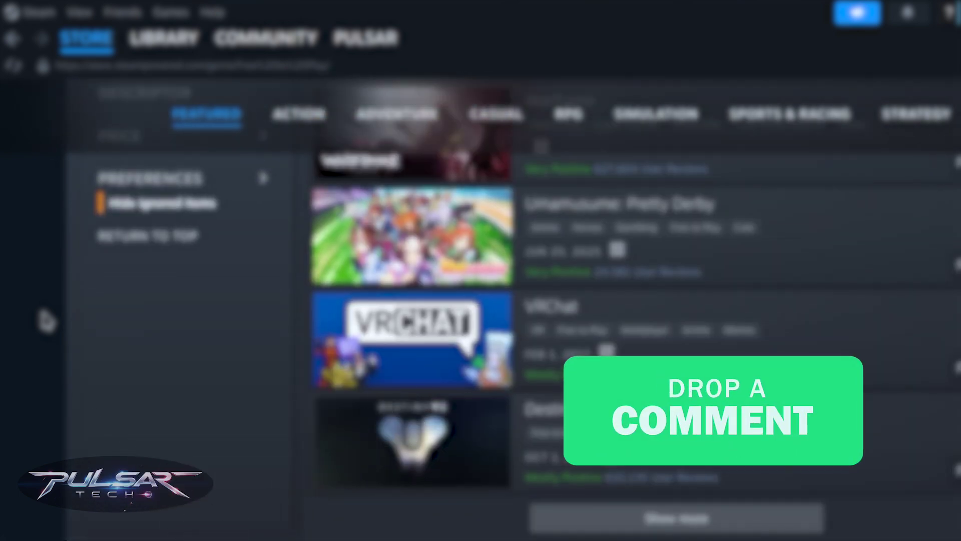
scroll(43, 320, down, 5)
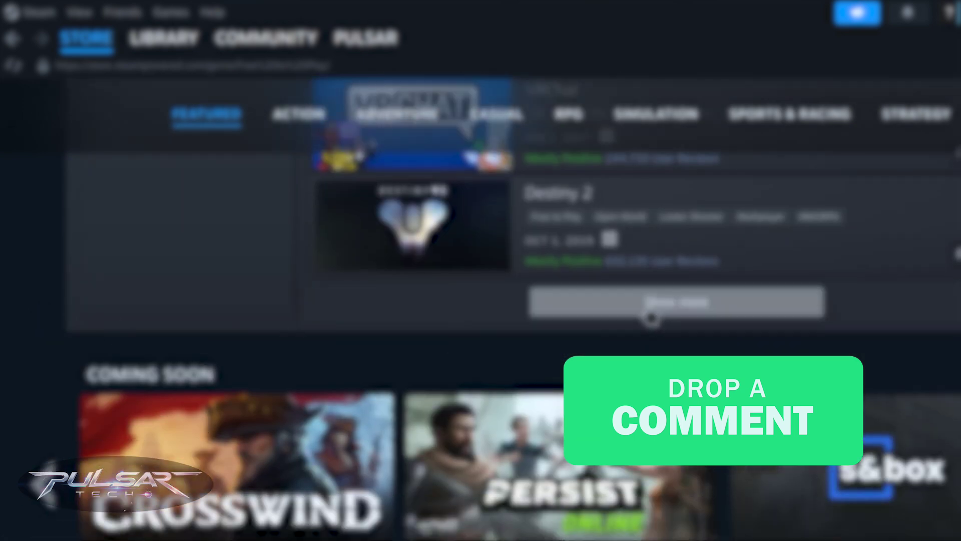
- Load more titles into the Free to Play genre list with Show more
click(651, 319)
scroll(178, 358, down, 2)
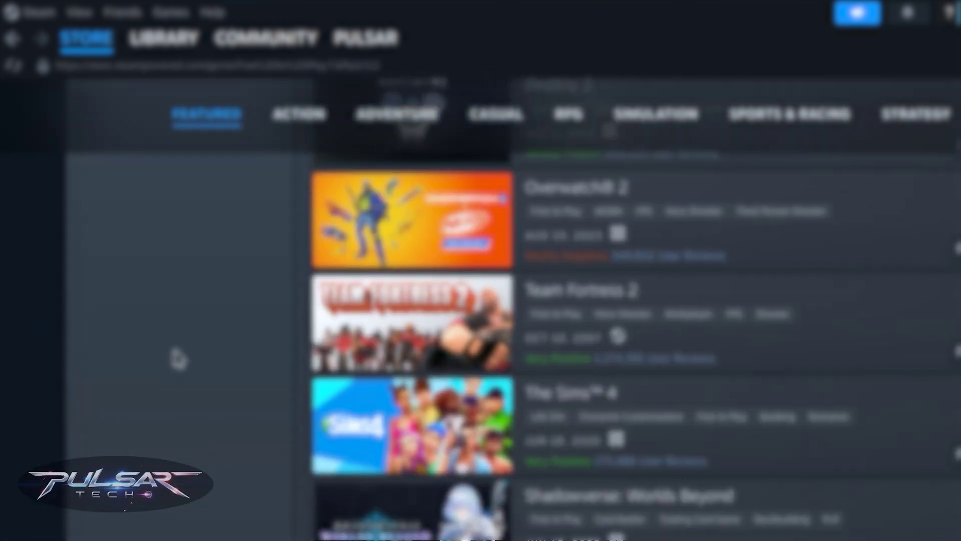
scroll(178, 359, down, 1)
scroll(178, 358, down, 3)
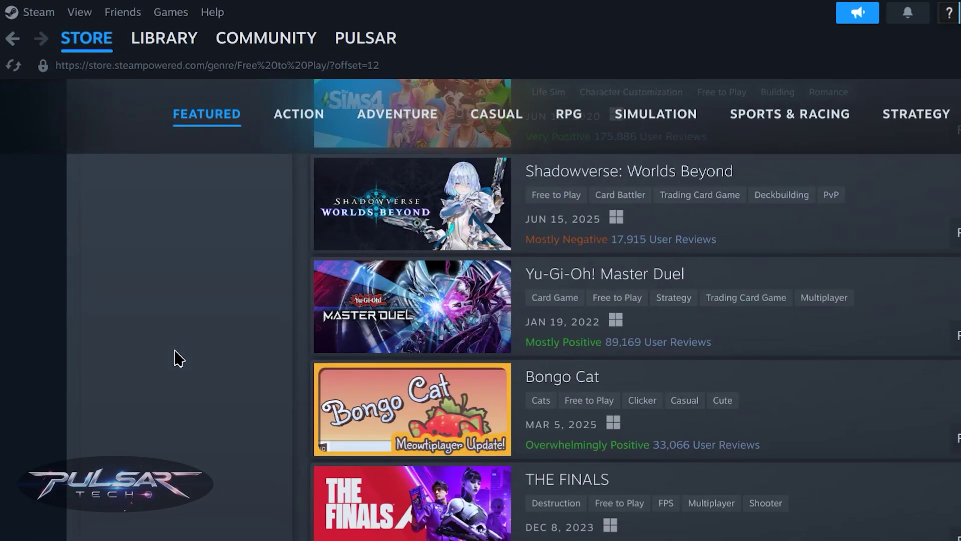